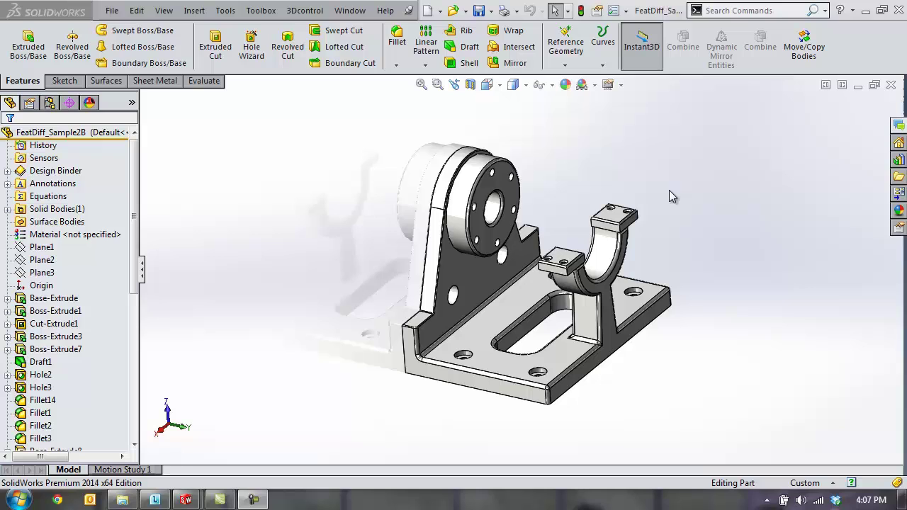
View the FeatDiff_Sample2B part, switch to the open FeatDiff_Sample2A part and examine it for visible differences.
mouse_move(670, 190)
middle_mouse_down()
mouse_move(646, 182)
mouse_move(640, 209)
mouse_move(659, 190)
middle_mouse_up()
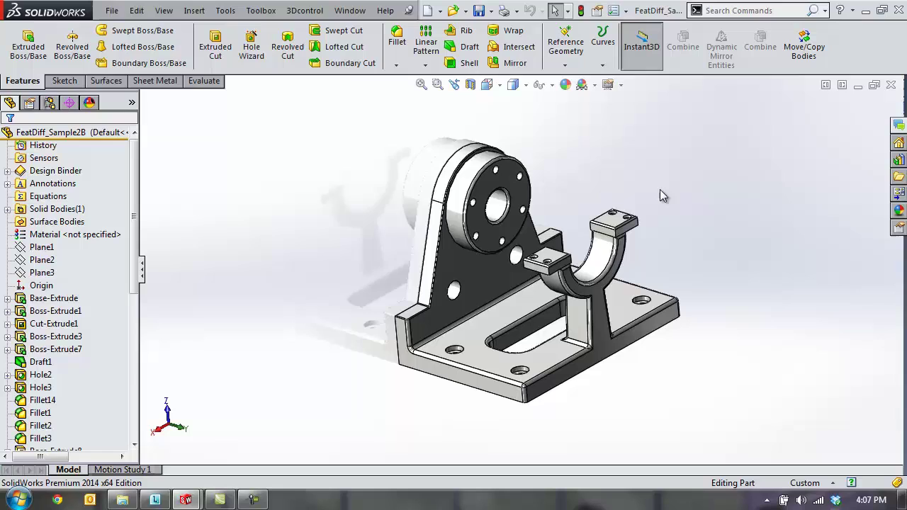
key("ctrl+Tab")
key("ctrl+Tab")
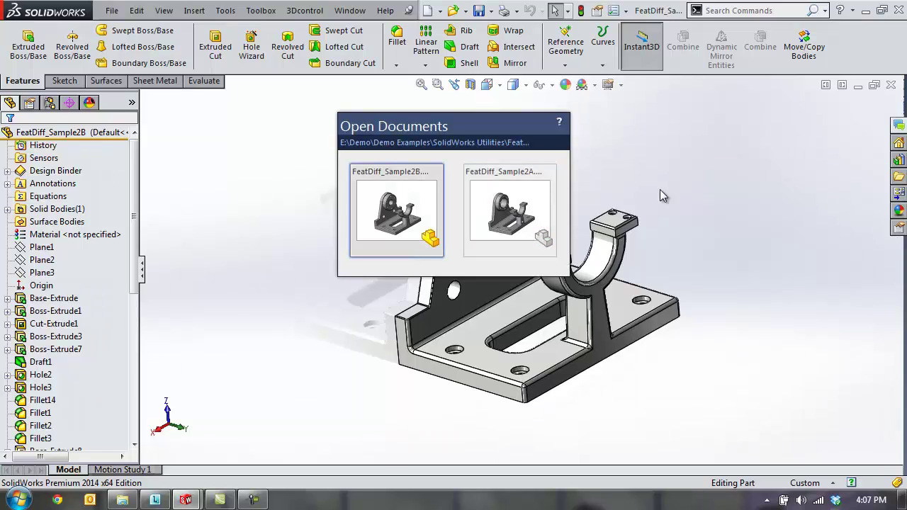
key("ctrl+Tab")
middle_click_drag(660, 189, 610, 211)
Run a feature comparison with FeatDiff_Sample2A.SLDPRT as the reference document and FeatDiff_Sample2B.SLDPRT as the modified document.
left_click(226, 11)
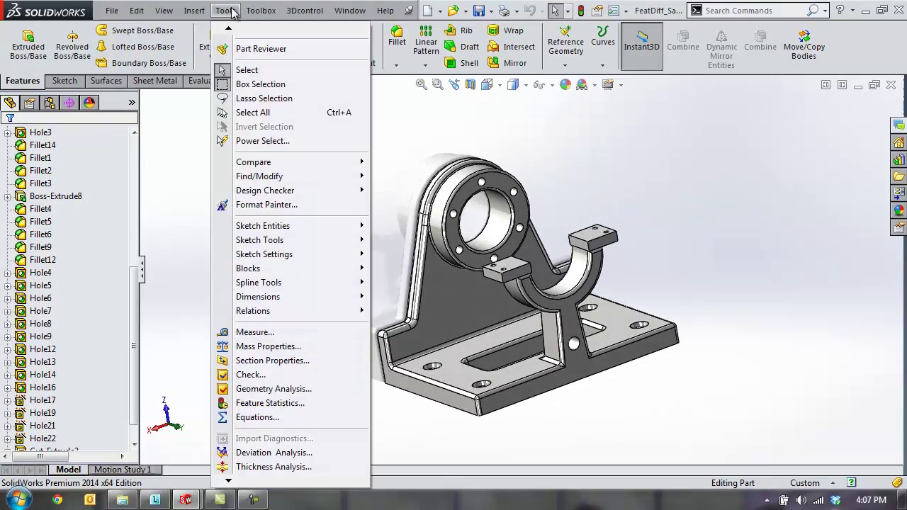
mouse_move(348, 166)
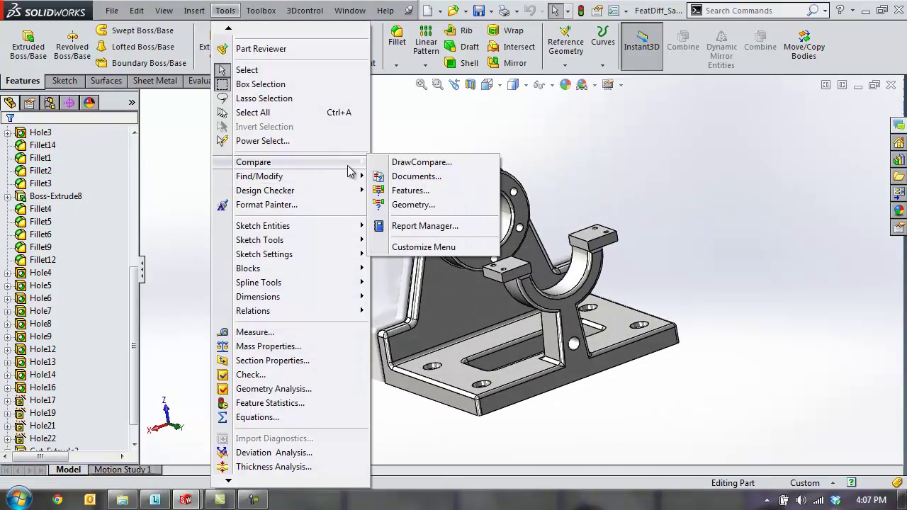
left_click(410, 190)
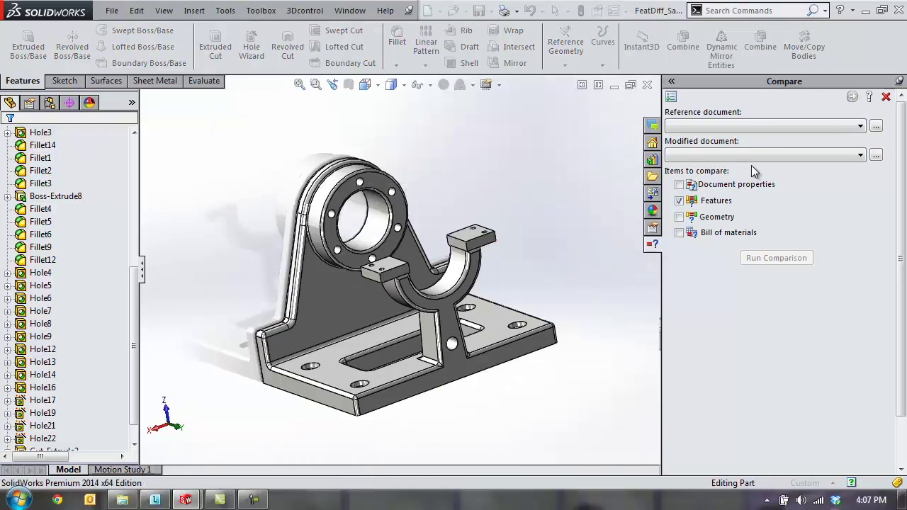
left_click(738, 127)
left_click(733, 135)
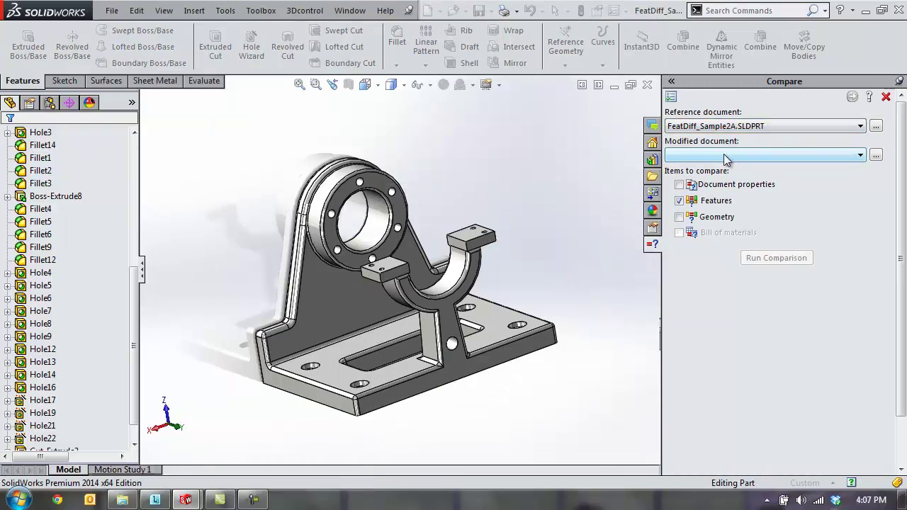
left_click(725, 154)
left_click(717, 177)
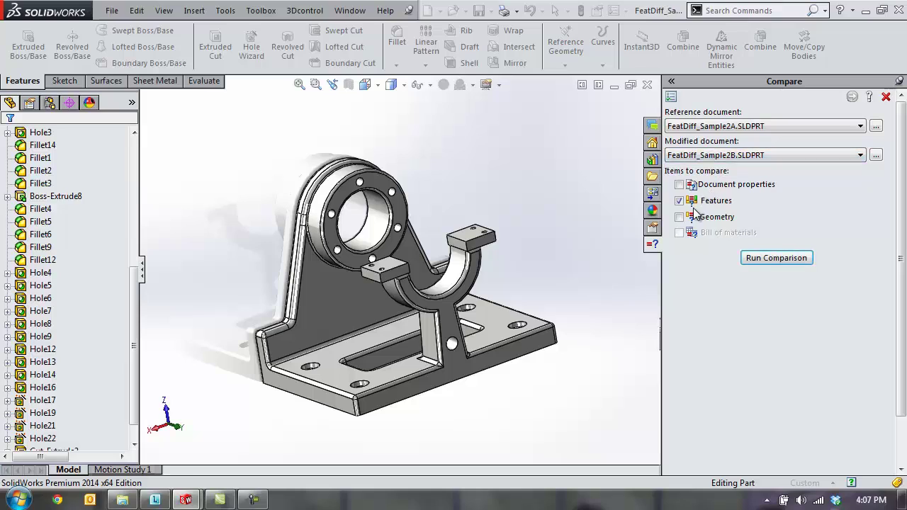
left_click(750, 259)
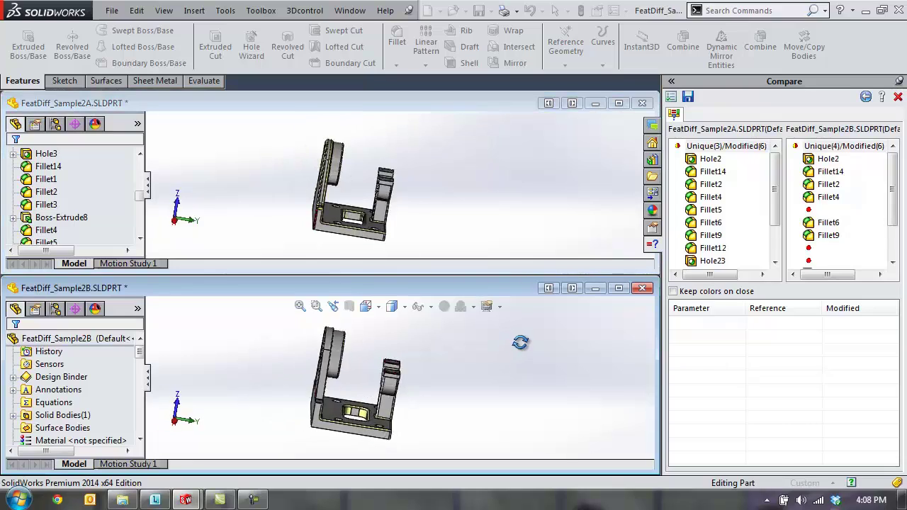
Examine the differences in the modified fillets Fillet4, Fillet2 and Fillet14 on both parts.
middle_click_drag(521, 343, 499, 334)
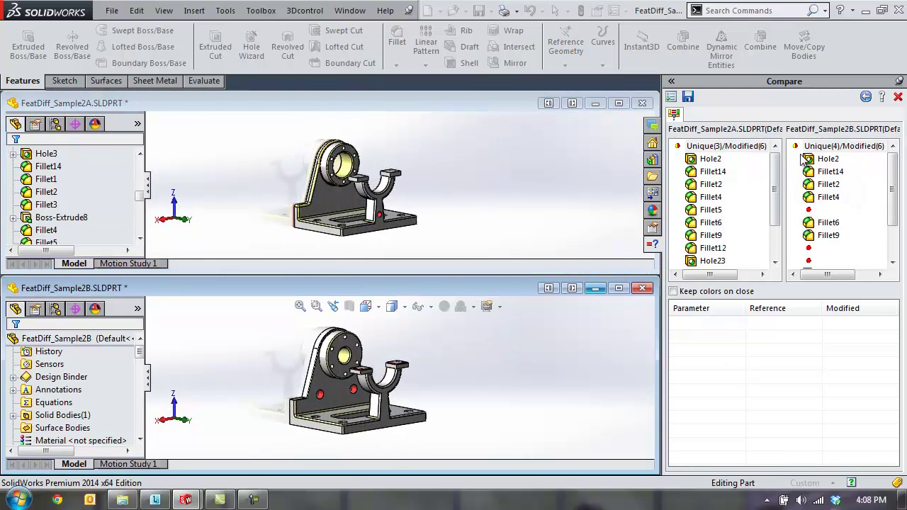
left_click(816, 202)
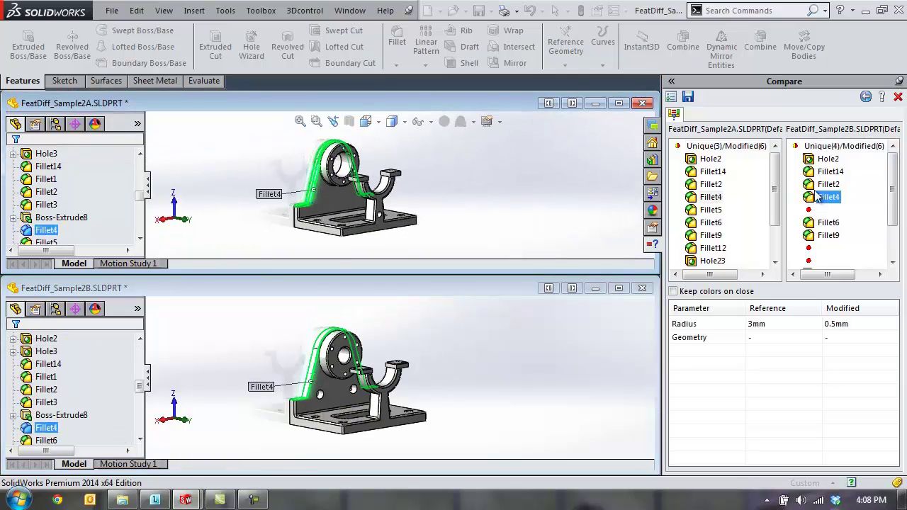
left_click(823, 185)
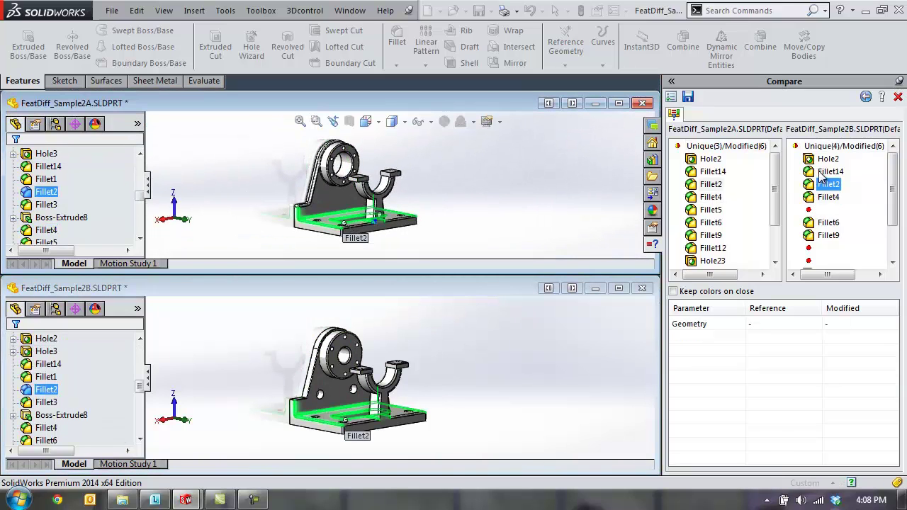
left_click(824, 172)
Examine the unique features Hole10 and Hole23 and the modified Fillet6, and close the feature comparison.
left_click_drag(896, 195, 896, 222)
left_click(832, 224)
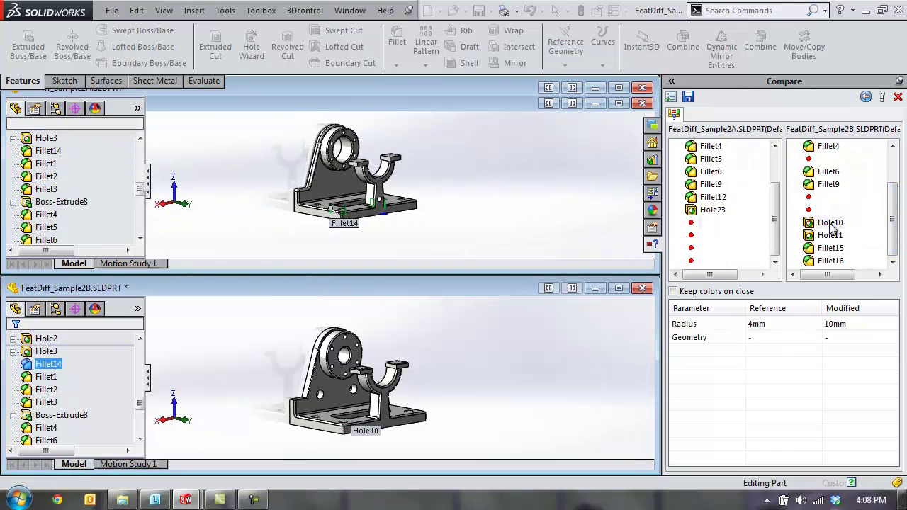
left_click(713, 210)
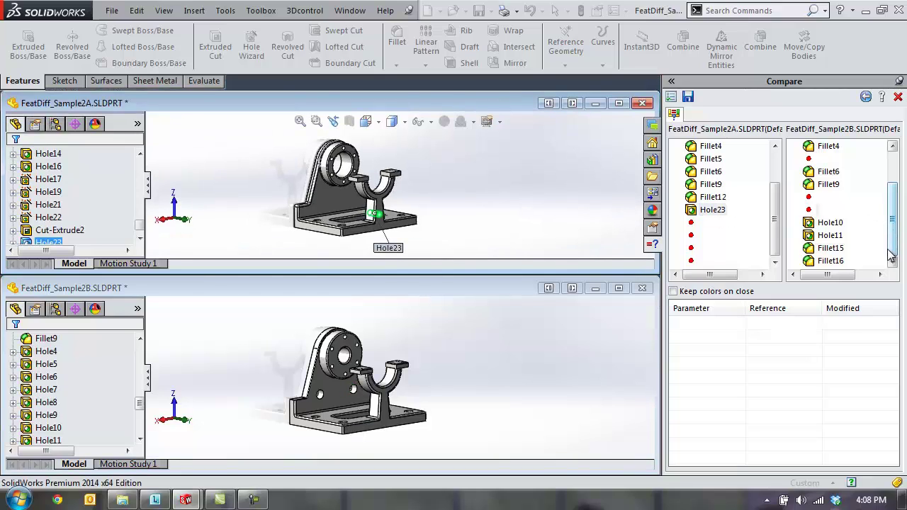
left_click(717, 171)
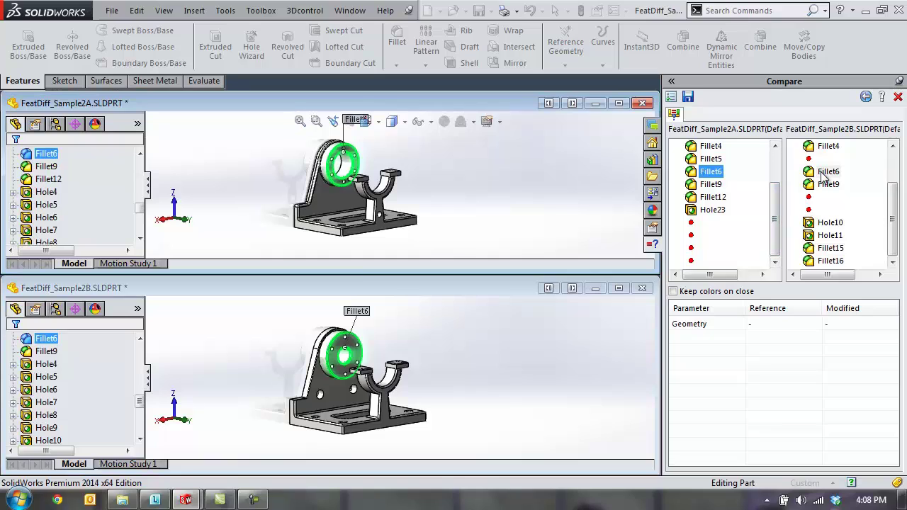
left_click(899, 98)
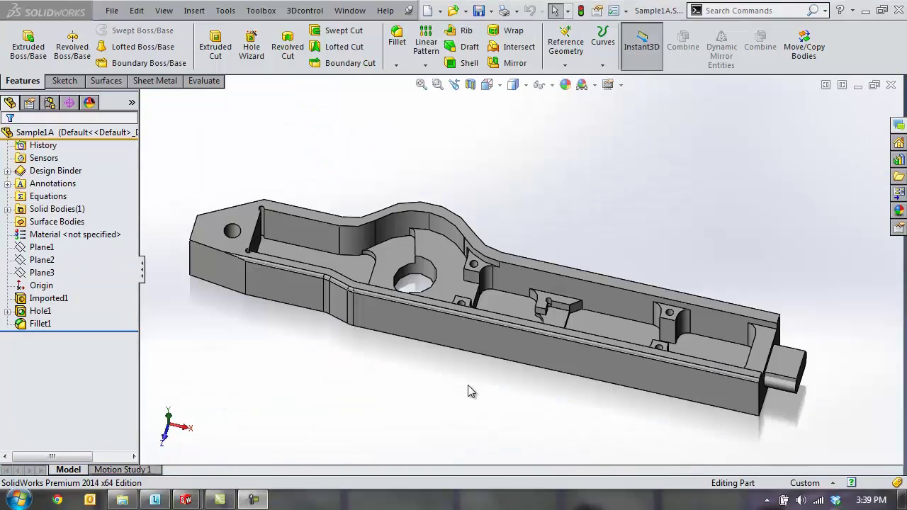
Run a geometry comparison with Sample1A.SLDPRT as the reference and Sample1B.SLDPRT as the modified document, enabling part alignment.
middle_click_drag(470, 389, 449, 344)
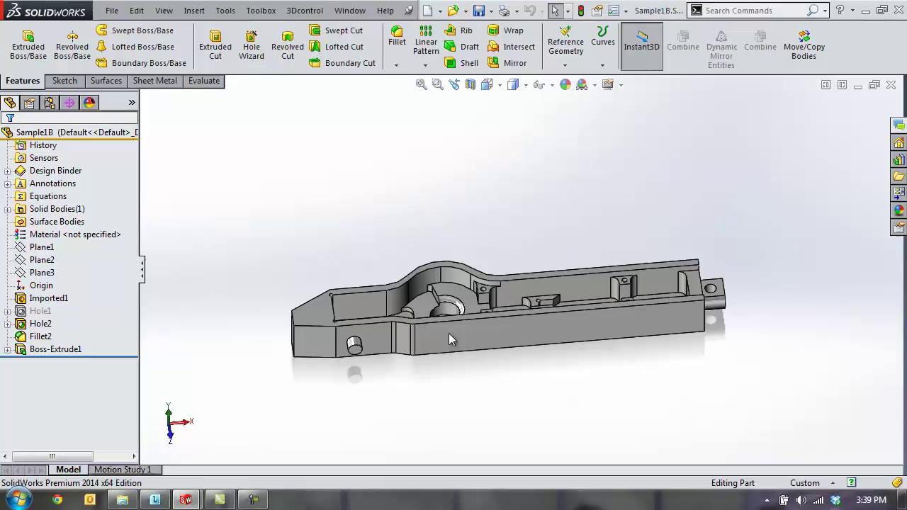
middle_click_drag(449, 333, 425, 337)
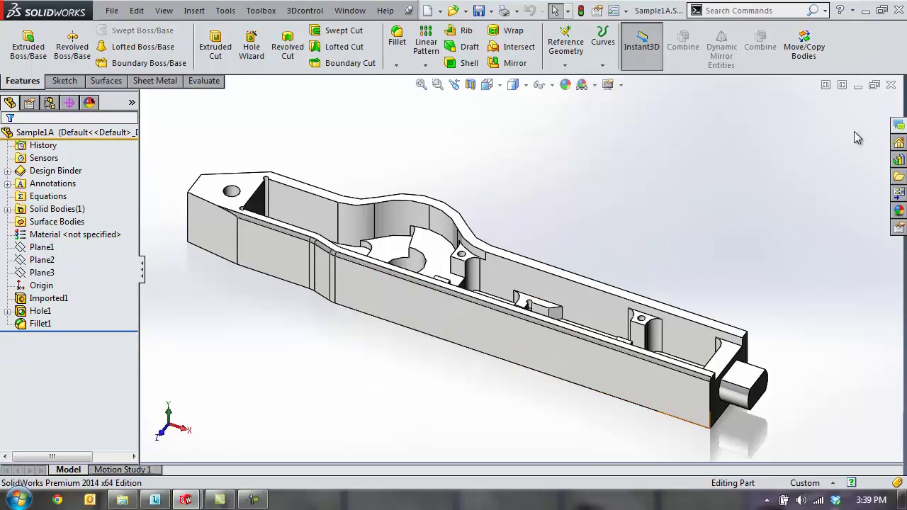
left_click(225, 10)
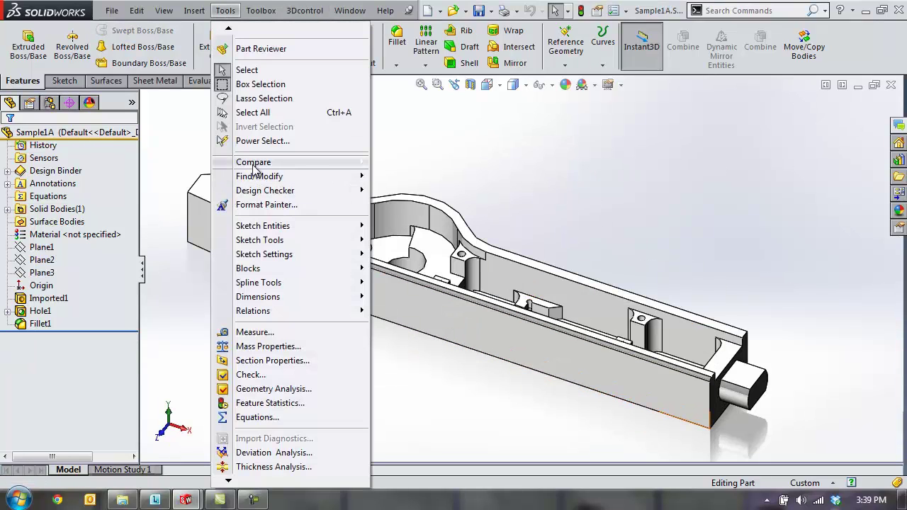
mouse_move(254, 162)
left_click(411, 204)
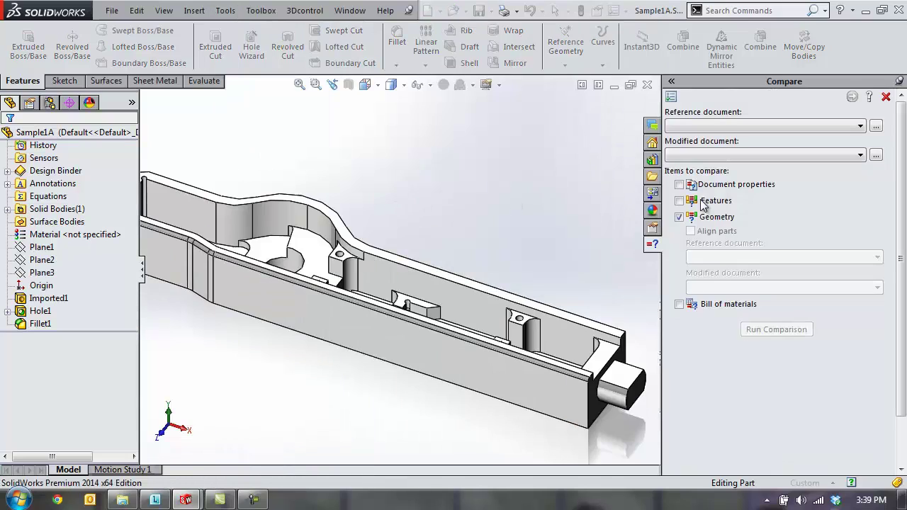
left_click(765, 126)
left_click(702, 134)
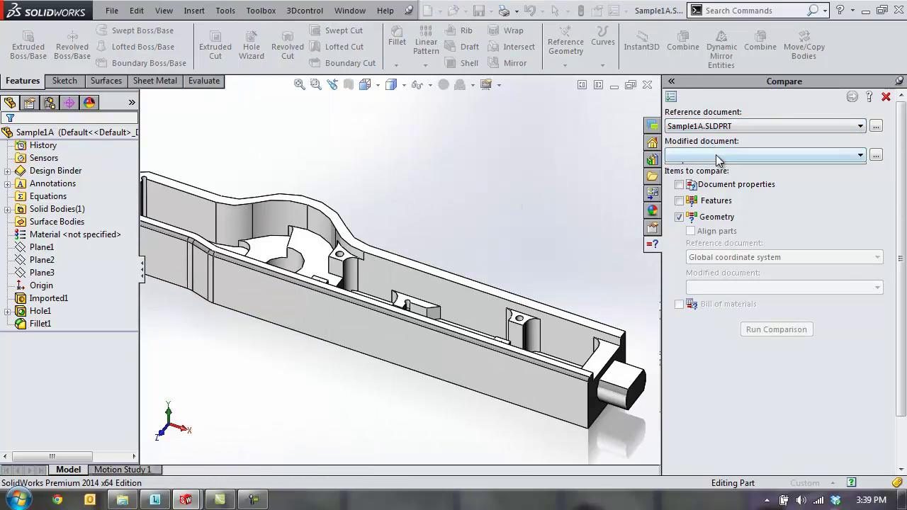
left_click(702, 154)
left_click(697, 177)
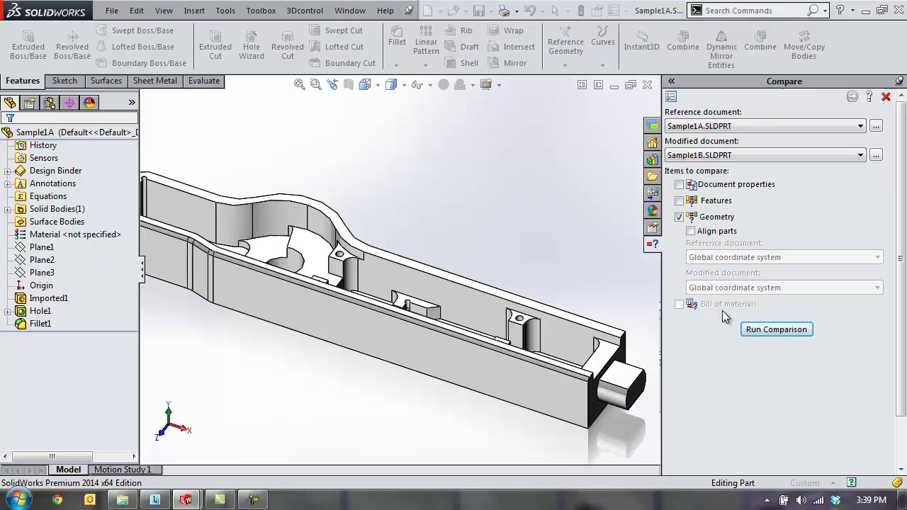
left_click(691, 231)
left_click(764, 329)
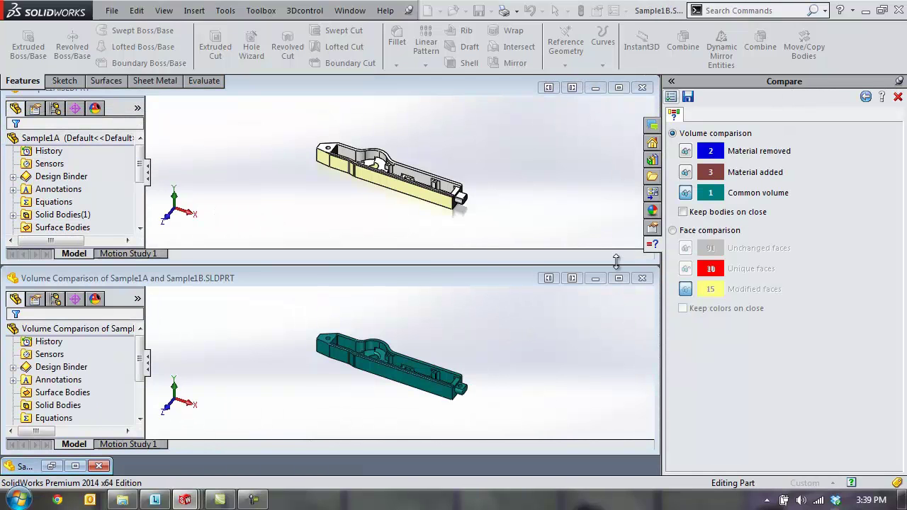
Isolate the removed material and the added material in turn in the volume comparison of Sample1A and Sample1B.
middle_click_drag(452, 357, 497, 375)
left_click(686, 151)
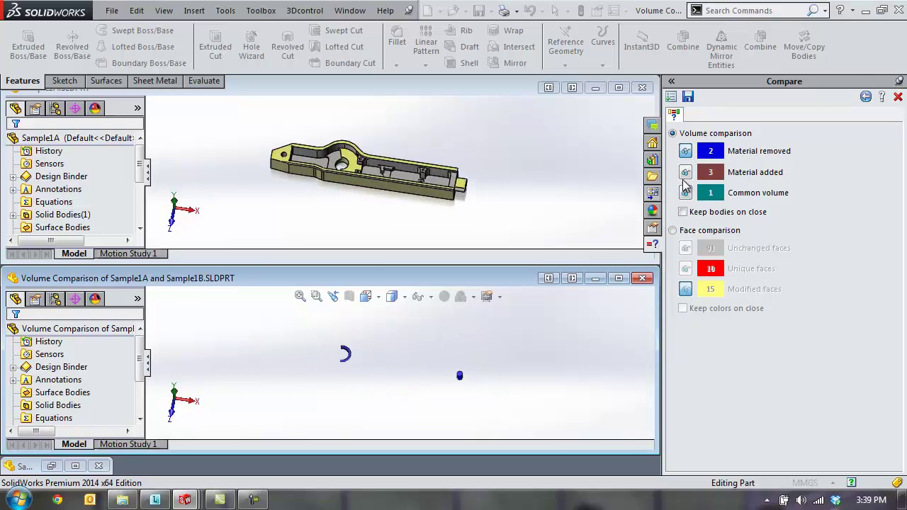
left_click(686, 152)
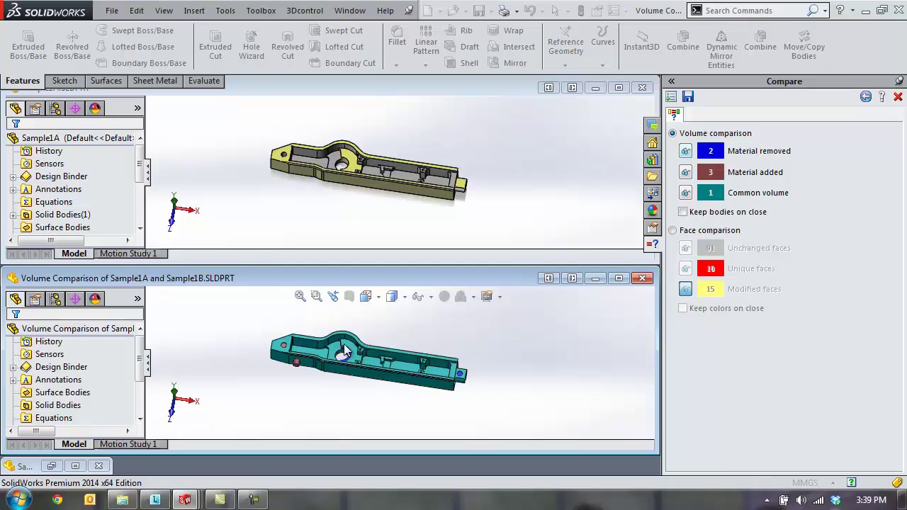
left_click(687, 175)
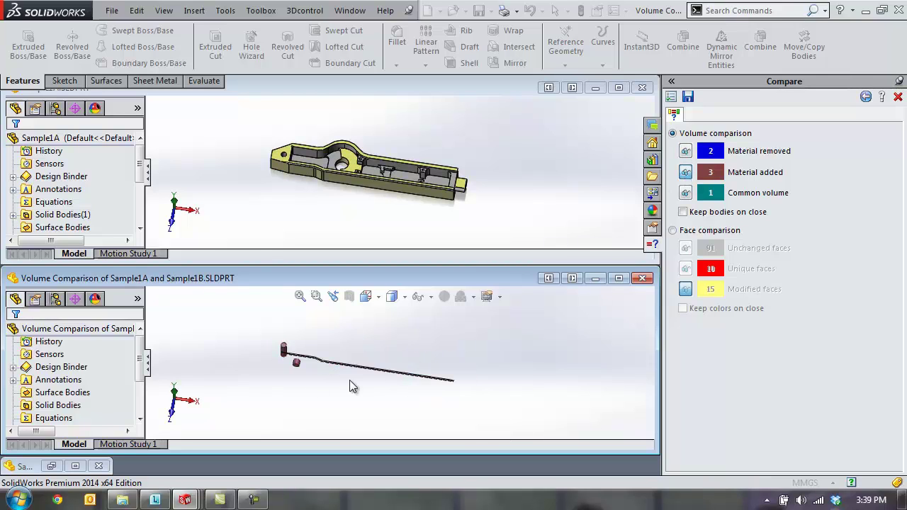
middle_click_drag(349, 380, 333, 352)
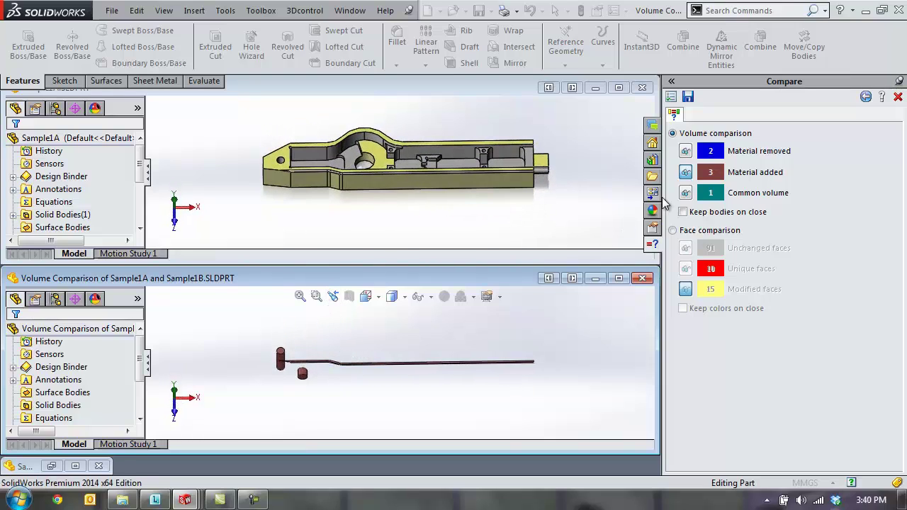
left_click(687, 173)
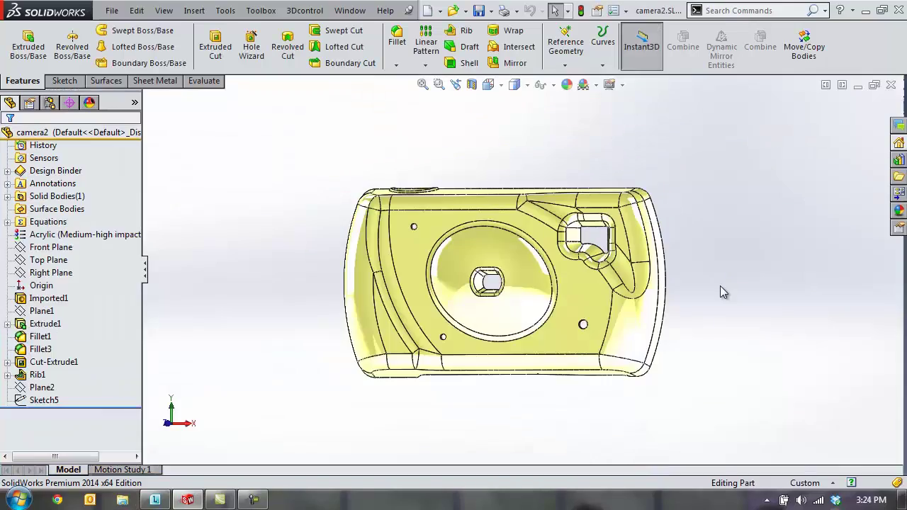
Calculate a Thickness Analysis of thin regions on the camera2 part and inspect the lens recess against the thickness scale.
middle_click_drag(720, 285, 696, 296)
scroll(528, 301, "down", 2)
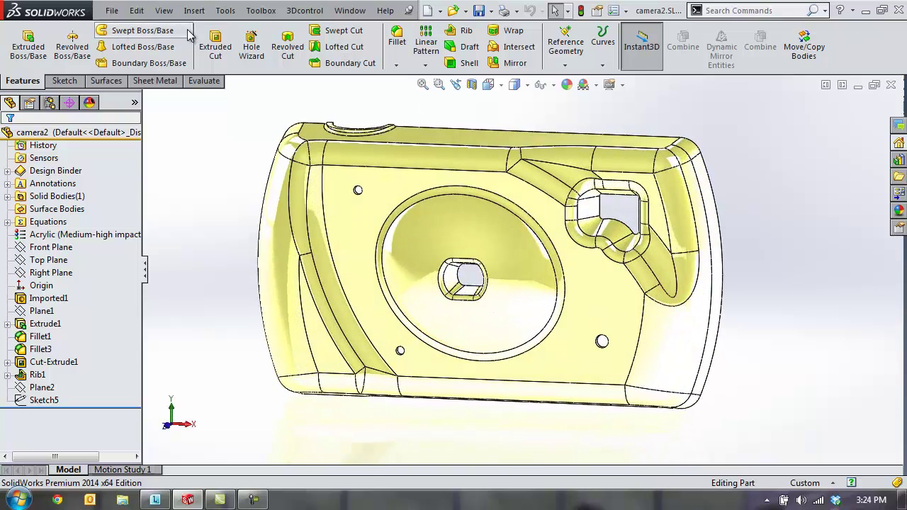
left_click(225, 10)
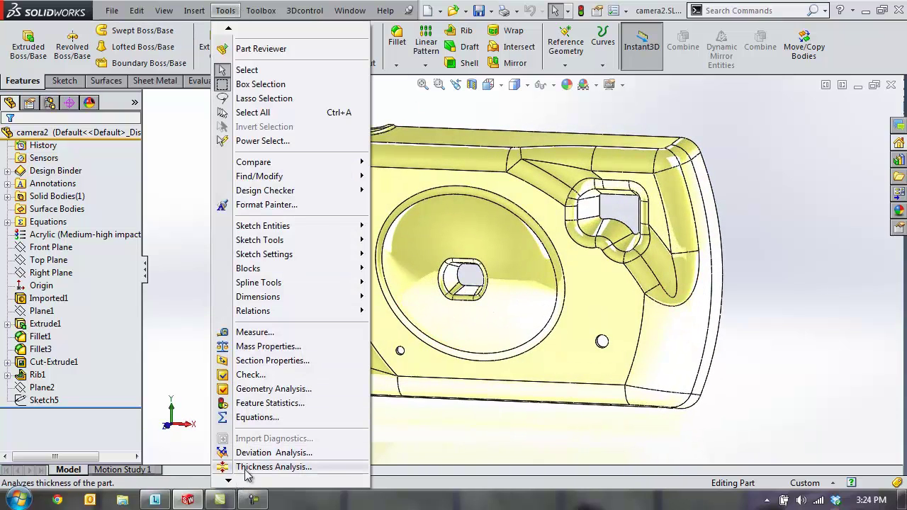
key("Escape")
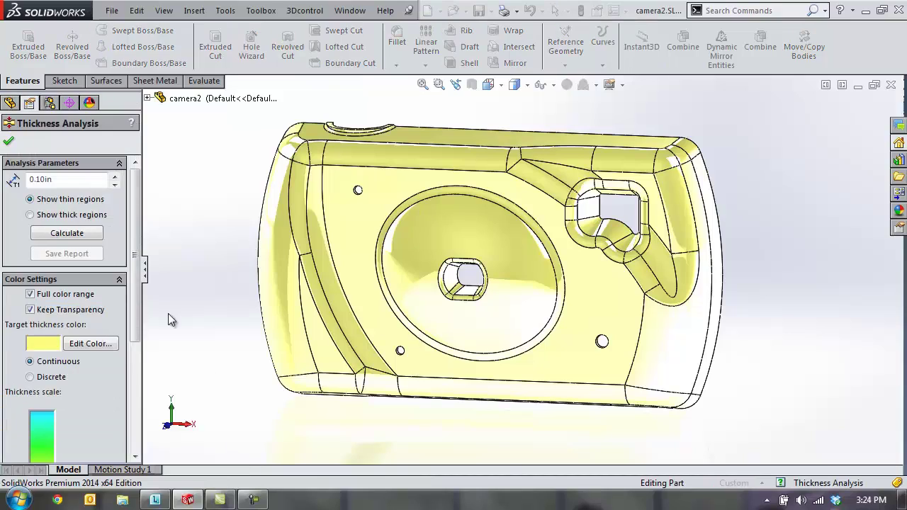
left_click(82, 234)
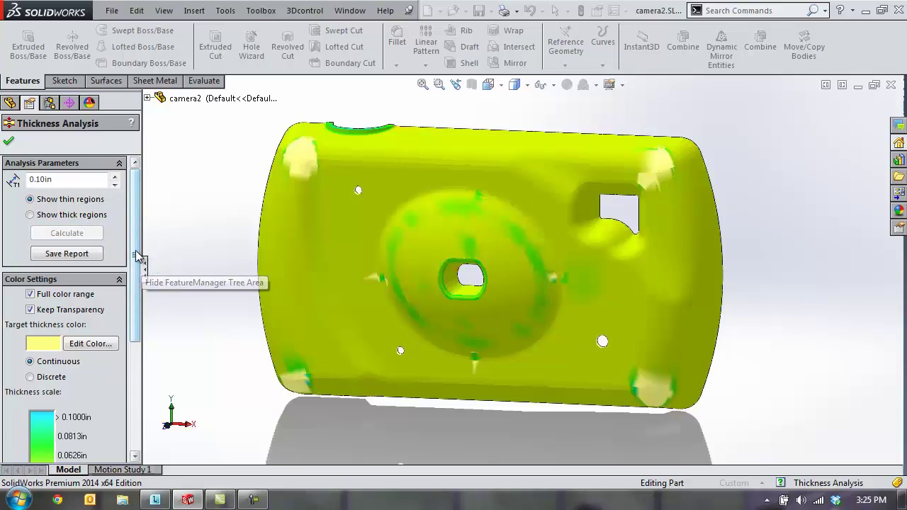
left_click_drag(139, 256, 129, 336)
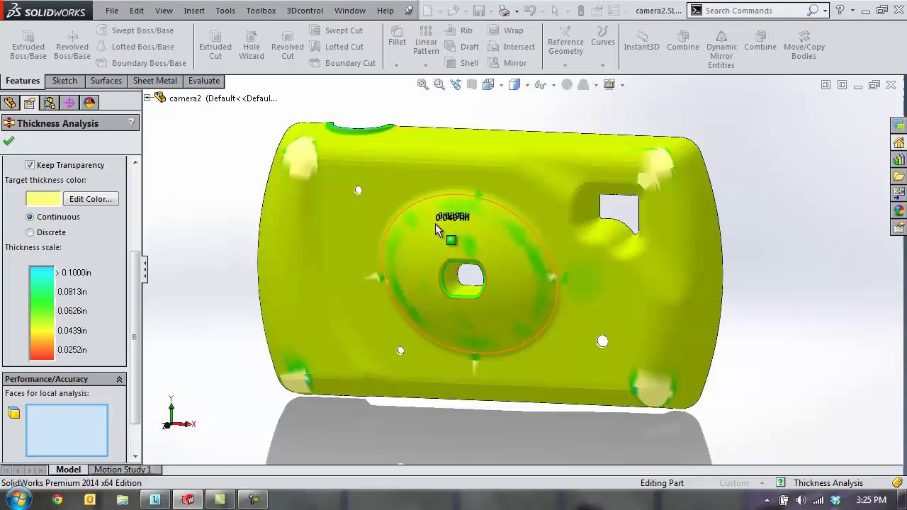
middle_click_drag(547, 251, 410, 261)
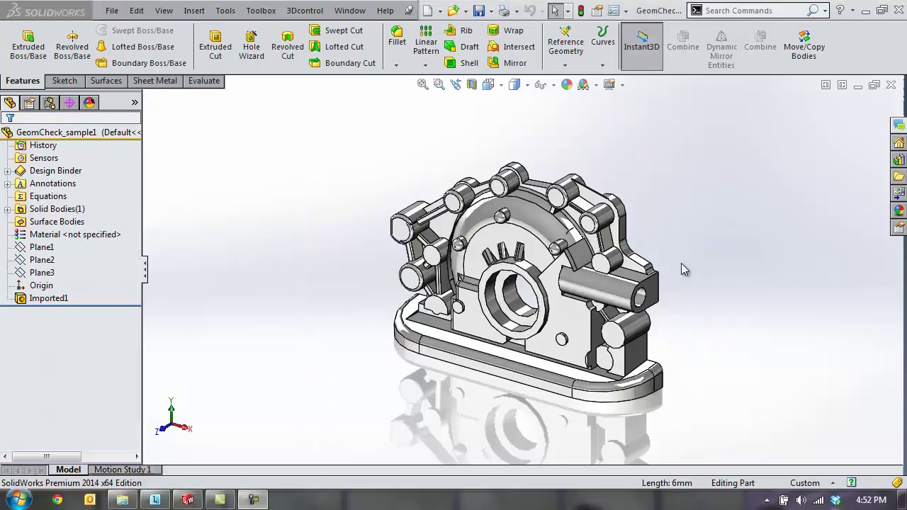
Calculate a Geometry Analysis of the GeomCheck_sample1 part covering insignificant geometry, sharp angles and discontinuous geometry.
middle_click_drag(681, 263, 669, 326)
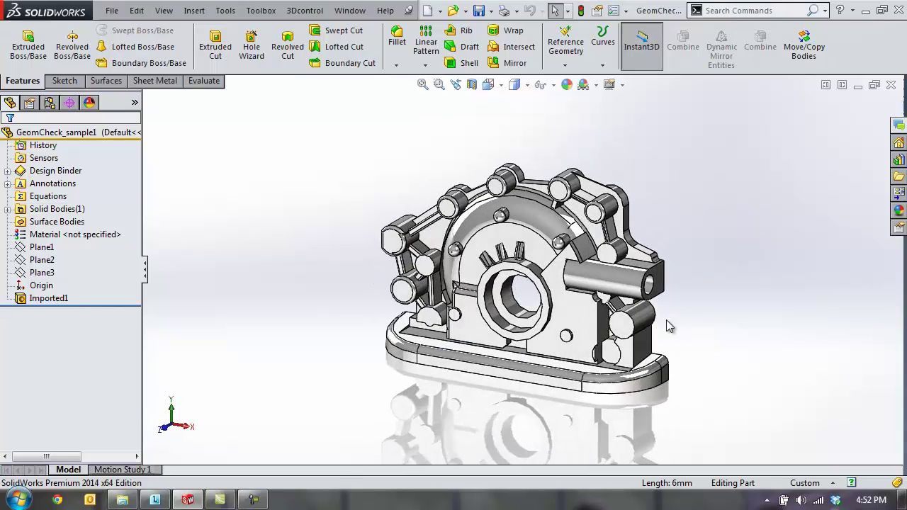
left_click(234, 8)
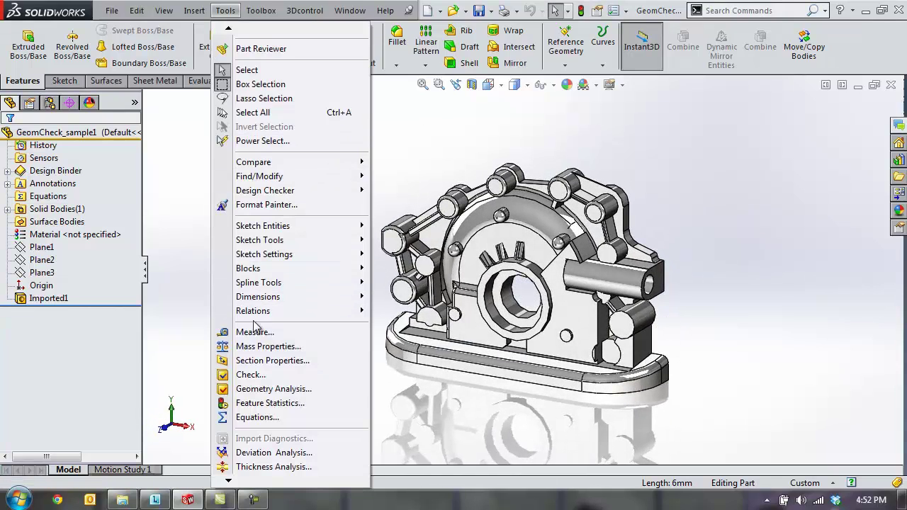
left_click(254, 389)
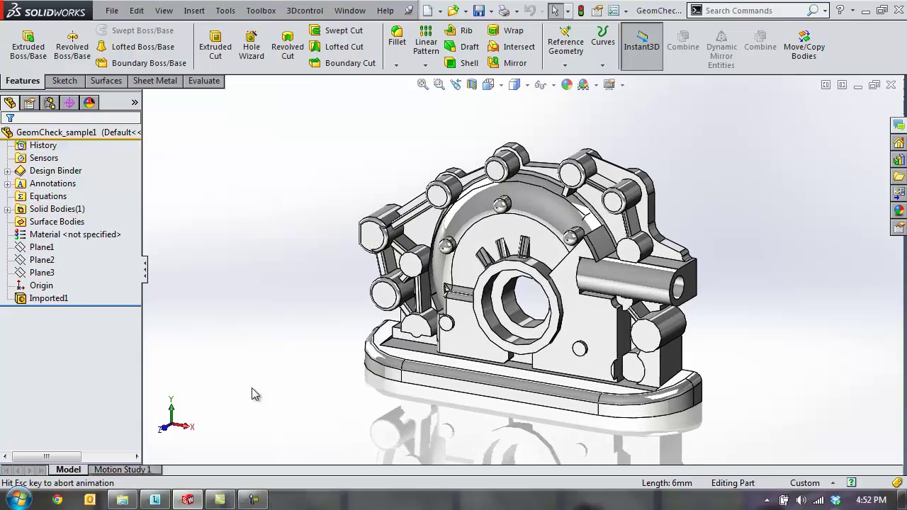
scroll(134, 234, "down", 1)
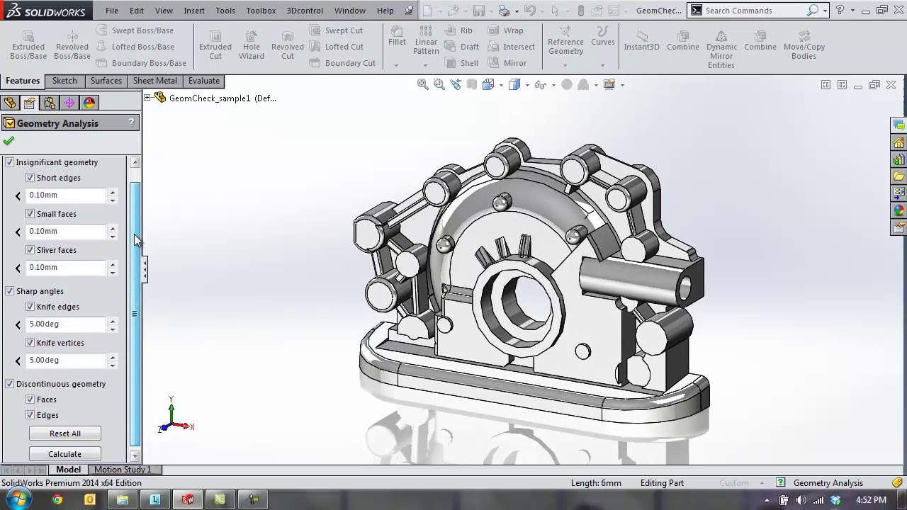
left_click_drag(134, 236, 140, 262)
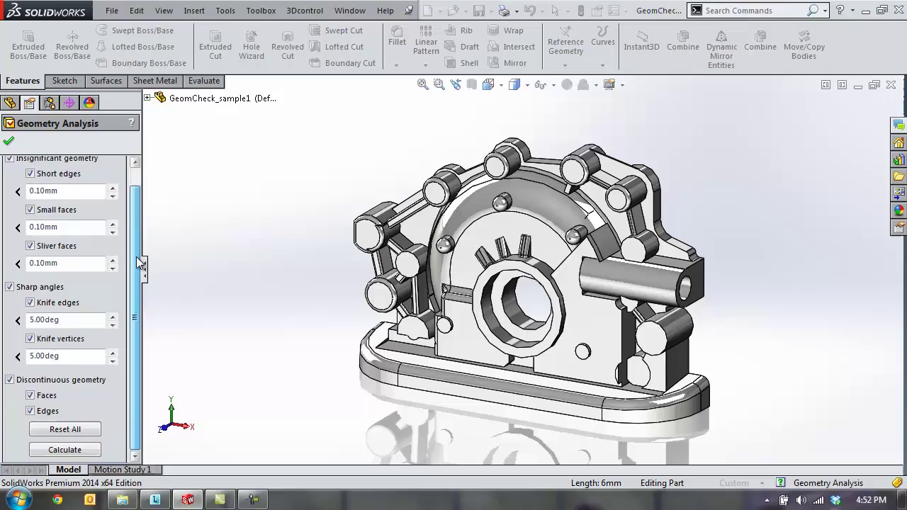
left_click(56, 450)
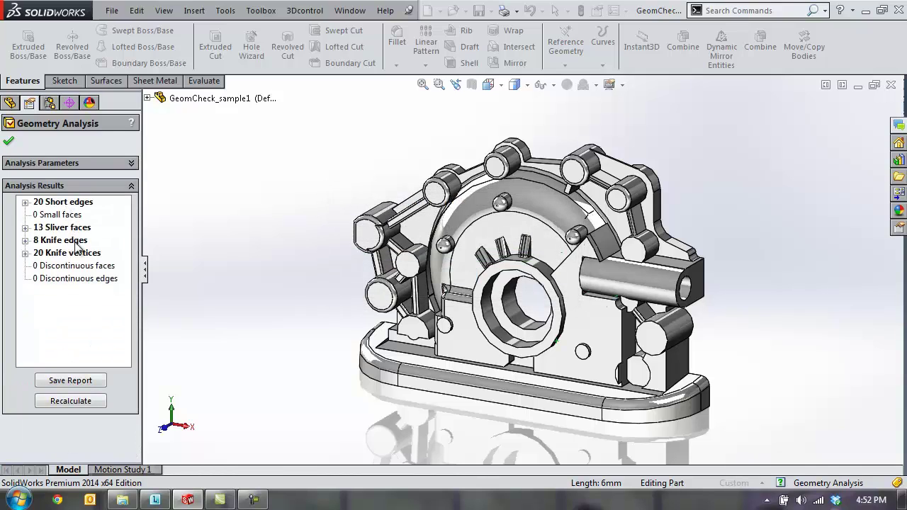
Inspect the sliver faces in the analysis results, highlighting Face2, Face5 and Face7 on the model.
left_click(24, 228)
left_click(71, 227)
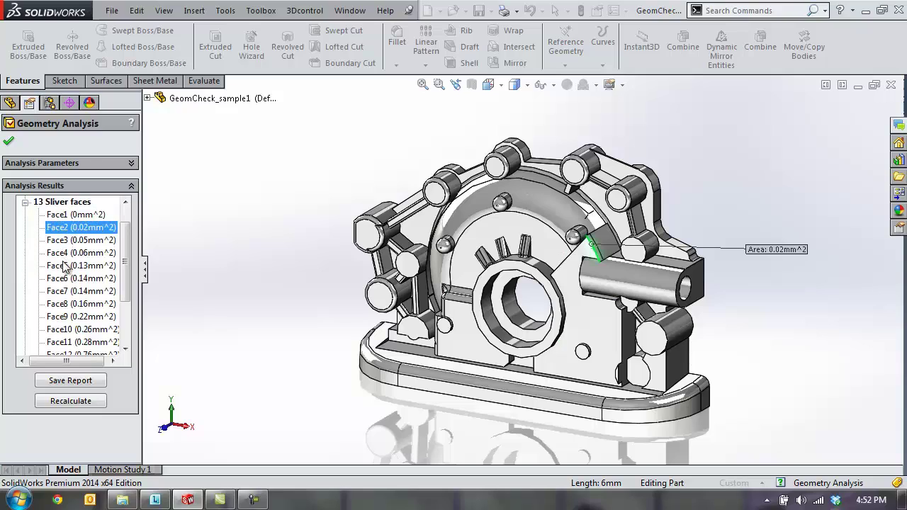
left_click(65, 266)
left_click(61, 292)
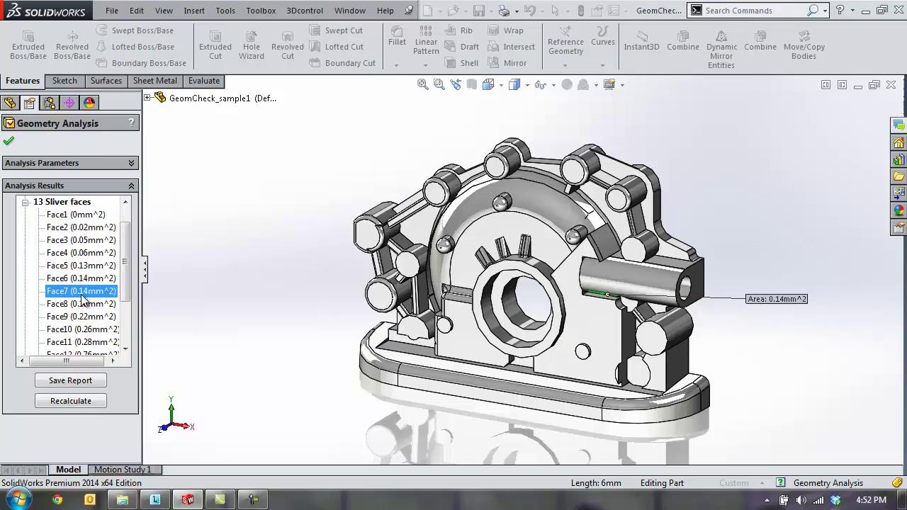
Examine the knife edges in the analysis results, locating Edge7 and Edge5 on the back of the part.
scroll(106, 291, "down", 2)
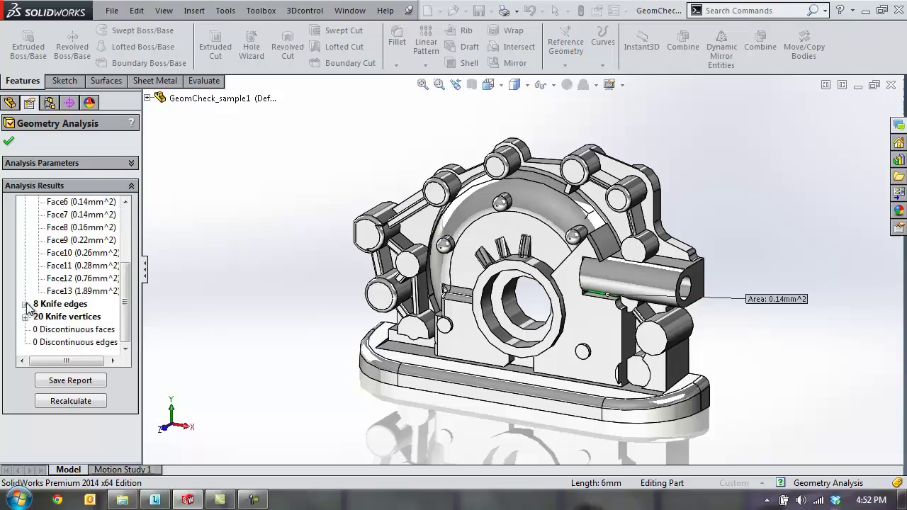
left_click(25, 304)
left_click(62, 329)
middle_click_drag(623, 256, 429, 251)
scroll(495, 236, "down", 10)
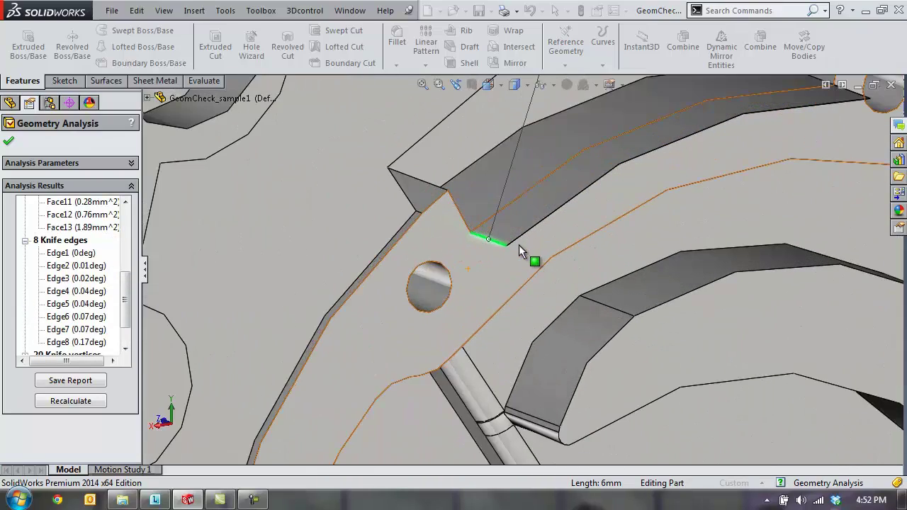
left_click(76, 330)
scroll(554, 278, "up", 10)
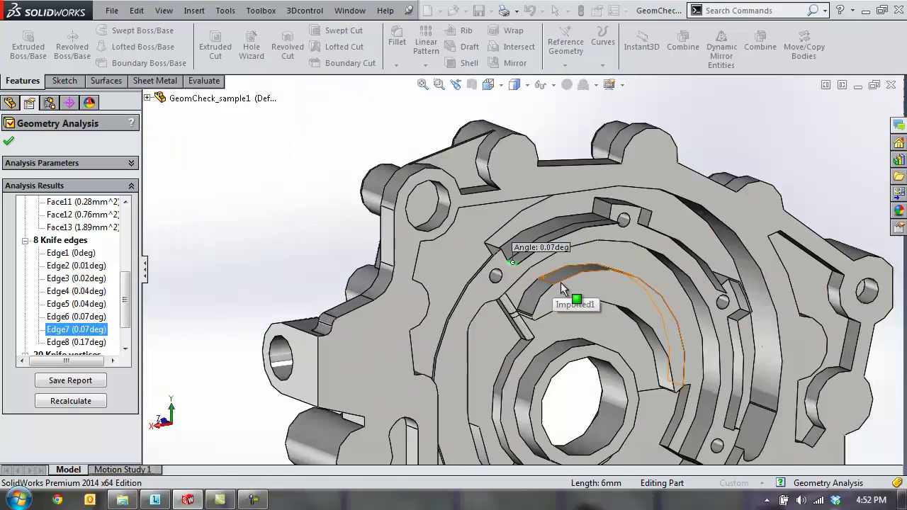
left_click(82, 305)
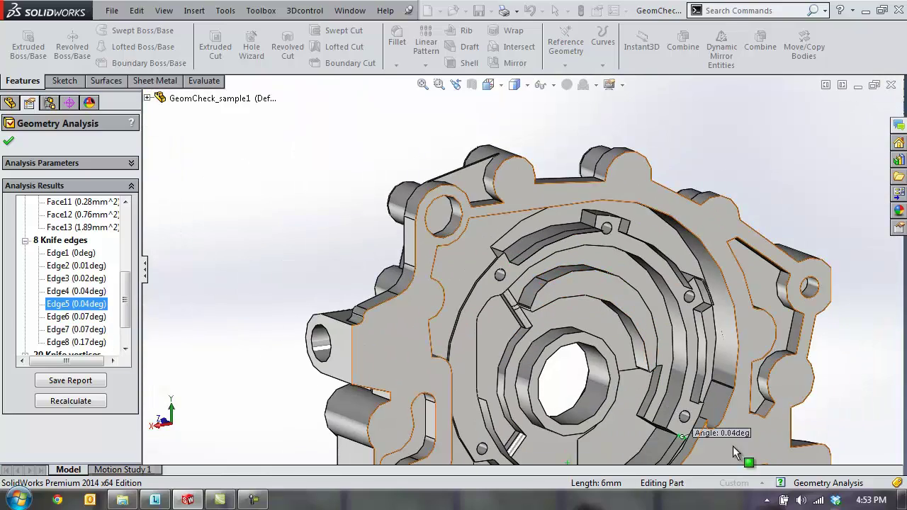
scroll(709, 436, "down", 10)
middle_click_drag(616, 389, 587, 294)
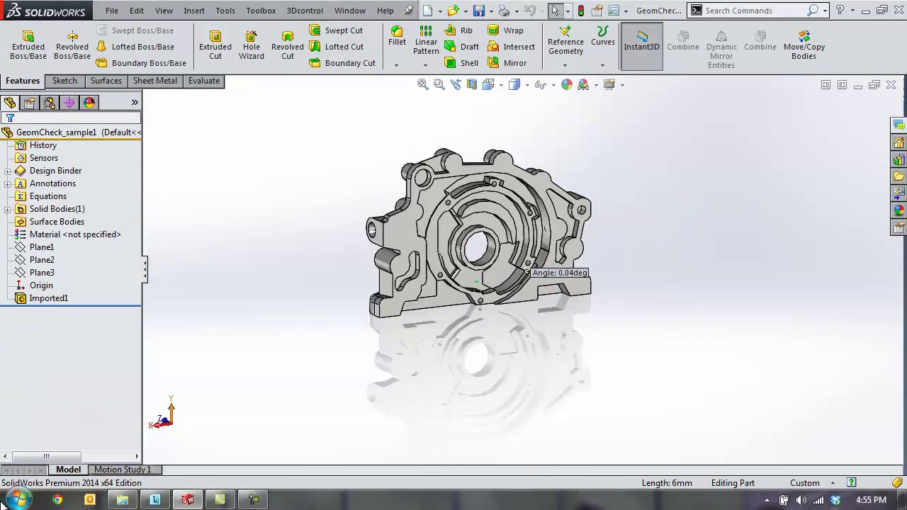
Open SolidWorks Task Scheduler 2014 from the SolidWorks 2014 tools.
left_click(19, 501)
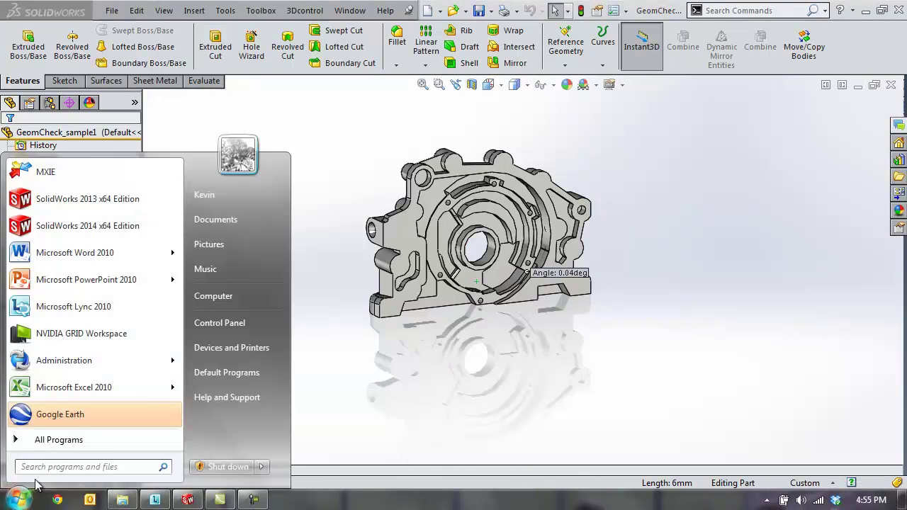
left_click(53, 440)
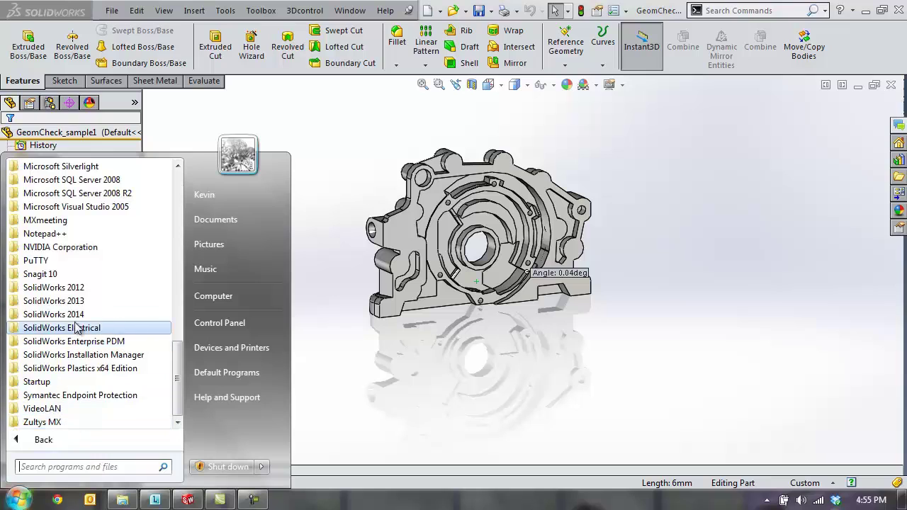
left_click(56, 314)
left_click(60, 422)
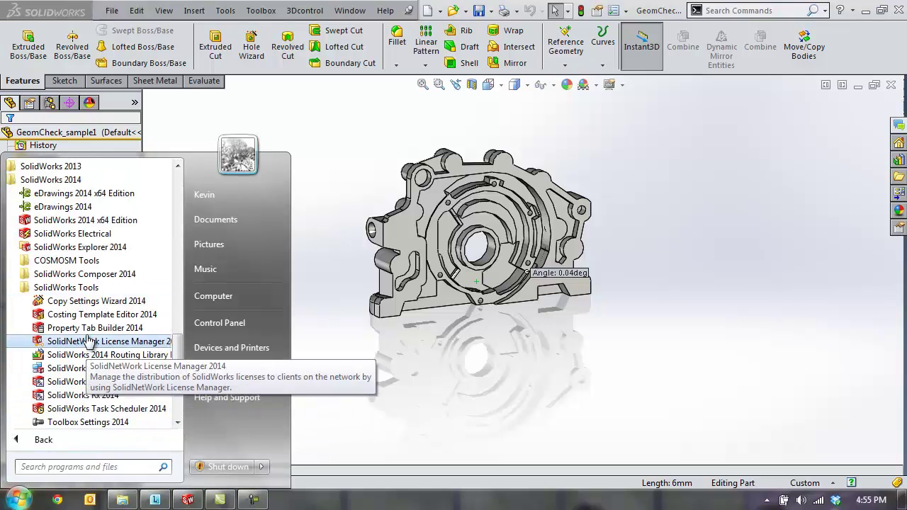
left_click(77, 409)
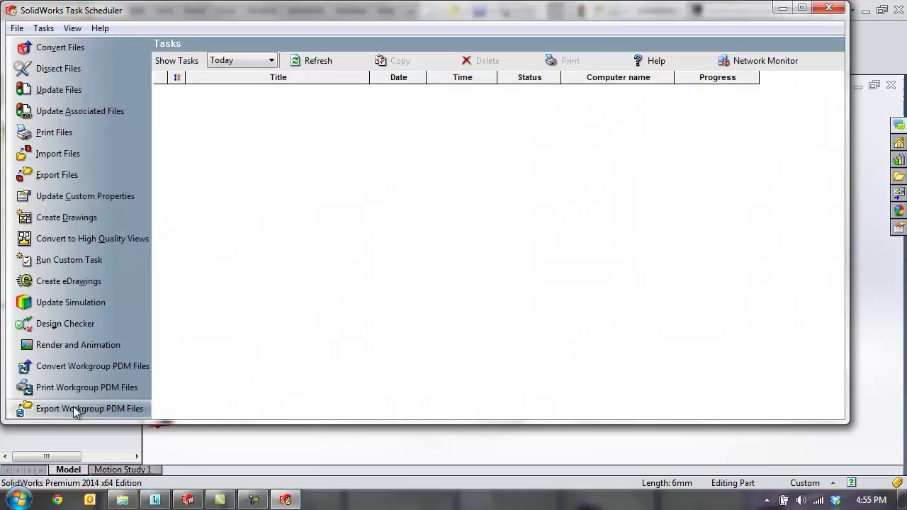